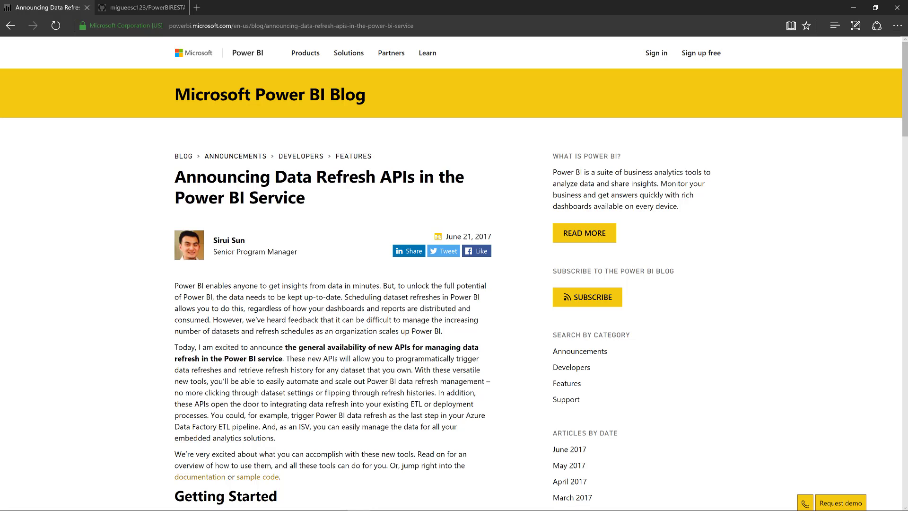
Scroll past the blog's refresh-history examples and switch to the PowerBIRESTAPI GitHub tab
{"action": "scroll", "coordinate": [398, 271], "scroll_direction": "down", "scroll_amount": 5}
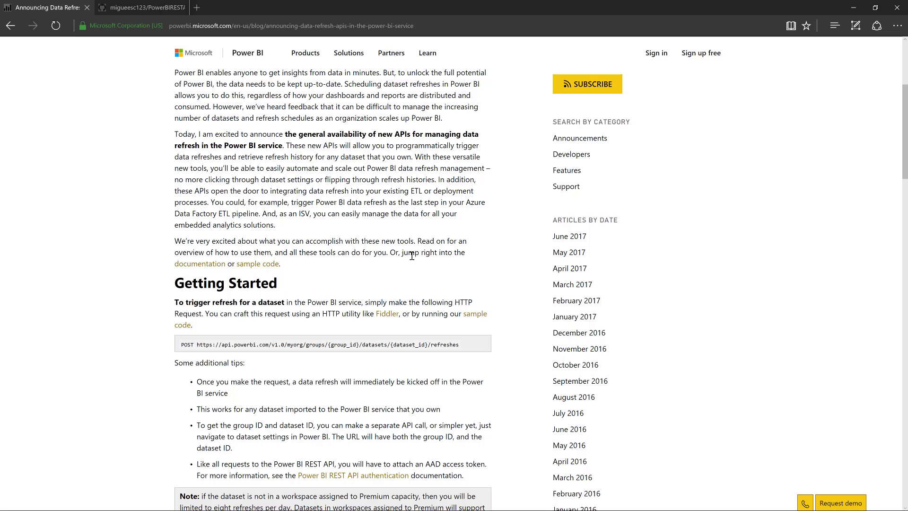
{"action": "scroll", "coordinate": [412, 255], "scroll_direction": "down", "scroll_amount": 3}
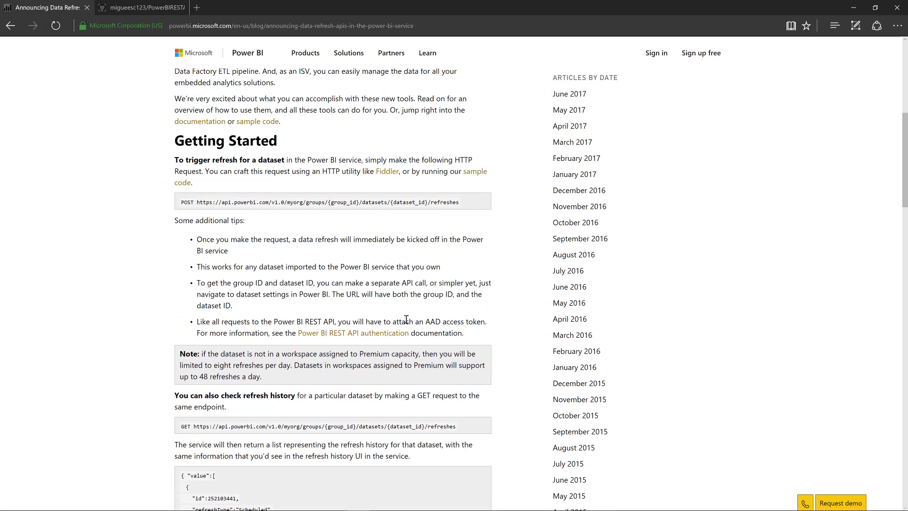
{"action": "scroll", "coordinate": [409, 326], "scroll_direction": "down", "scroll_amount": 2}
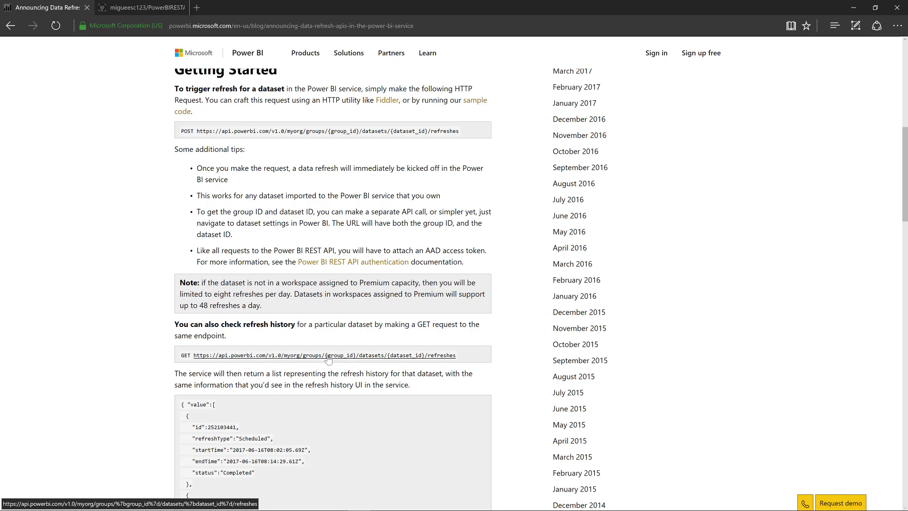
{"action": "scroll", "coordinate": [328, 360], "scroll_direction": "down", "scroll_amount": 3}
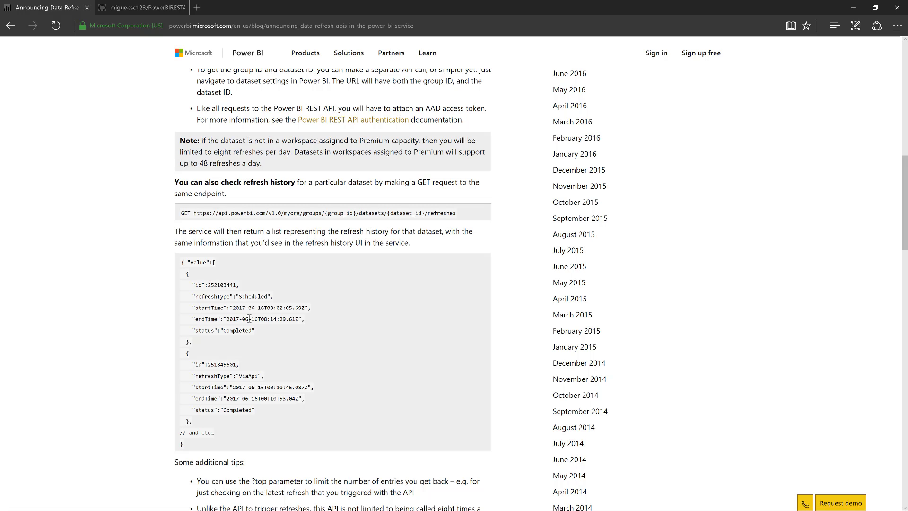
{"action": "left_click", "coordinate": [150, 6]}
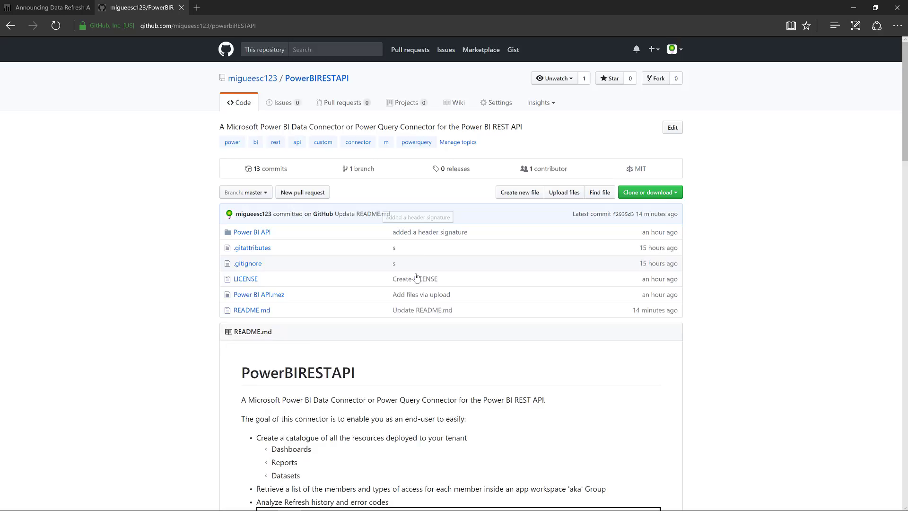
{"action": "scroll", "coordinate": [402, 256], "scroll_direction": "down", "scroll_amount": 8}
{"action": "scroll", "coordinate": [390, 276], "scroll_direction": "down", "scroll_amount": 5}
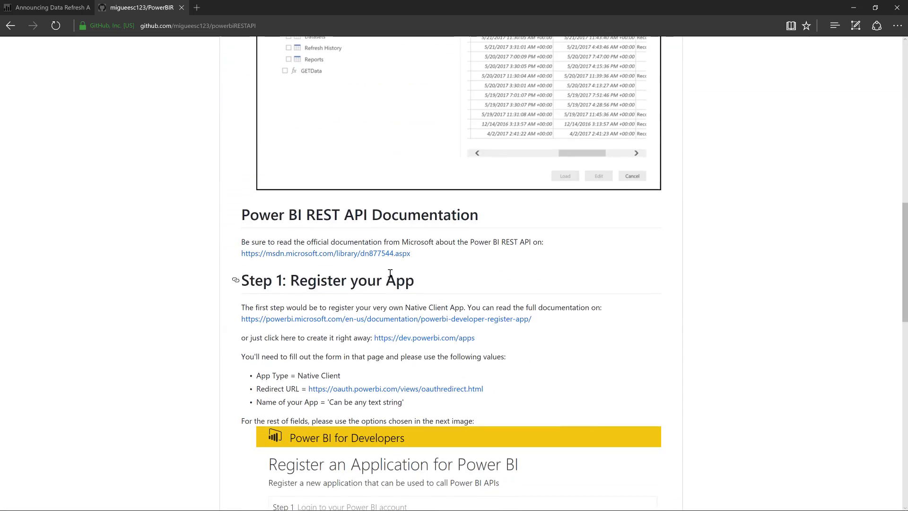
{"action": "scroll", "coordinate": [390, 276], "scroll_direction": "up", "scroll_amount": 12}
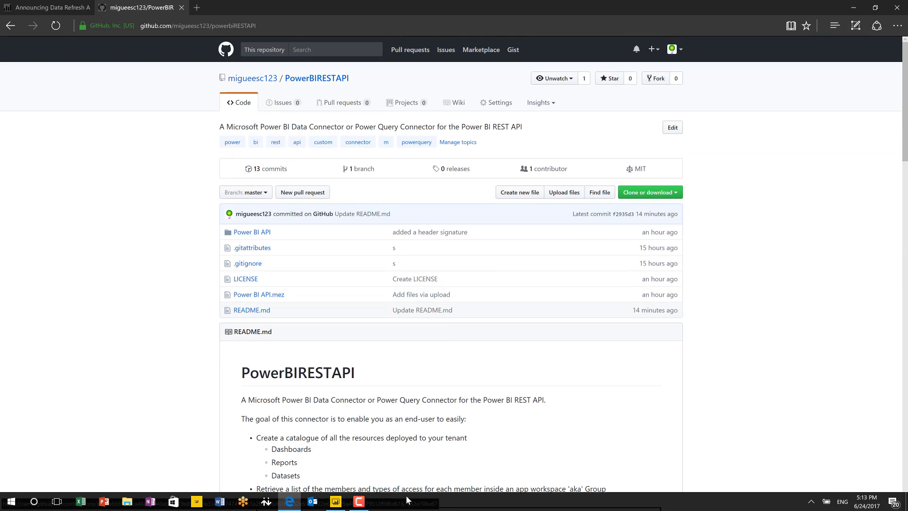
In Power BI Desktop's Get Data, search 'power bi' and select Power BI REST API (Beta)
{"action": "left_click", "coordinate": [336, 507]}
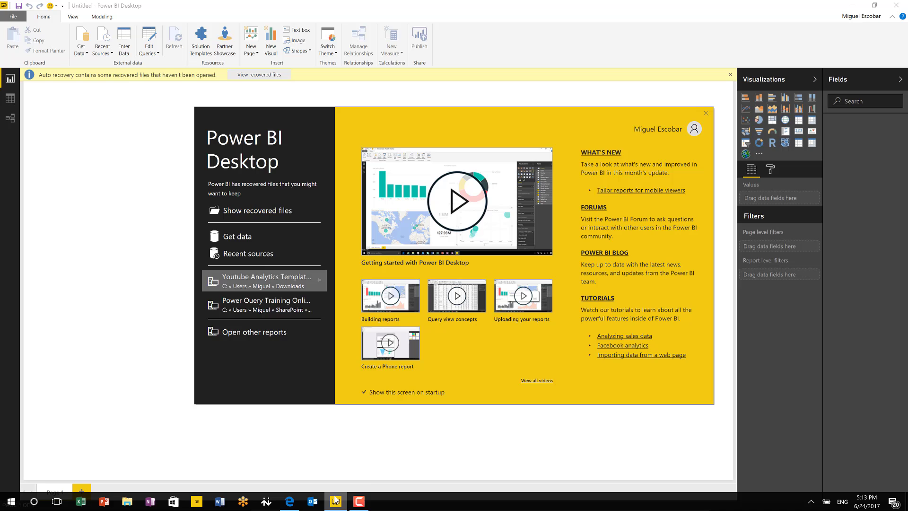
{"action": "left_click", "coordinate": [246, 239]}
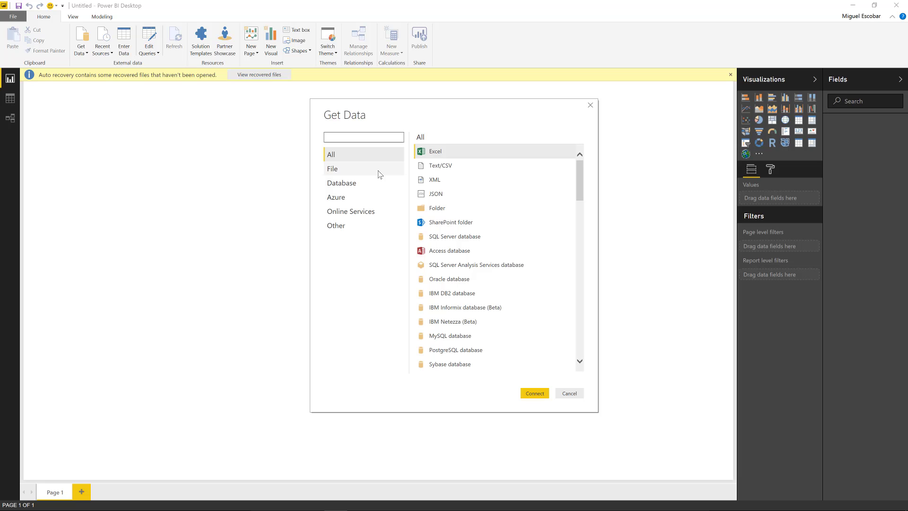
{"action": "type", "text": "power bi"}
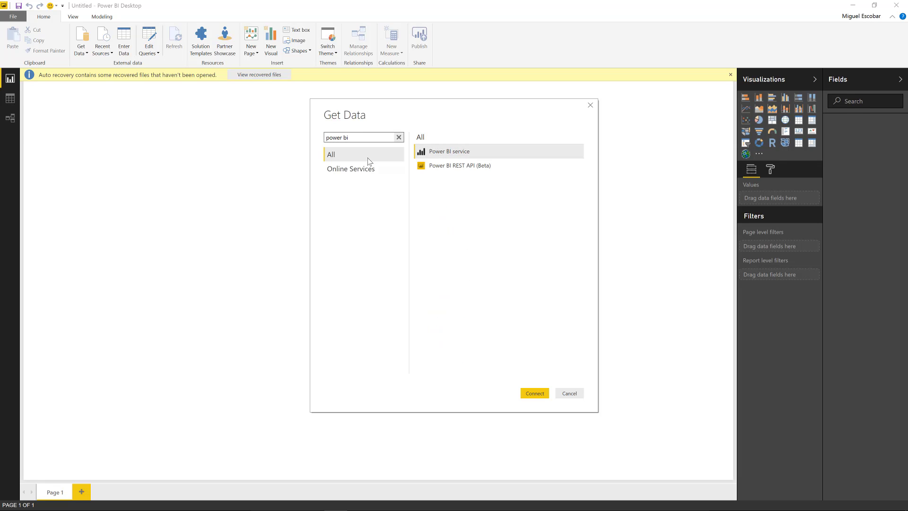
{"action": "left_click", "coordinate": [462, 164]}
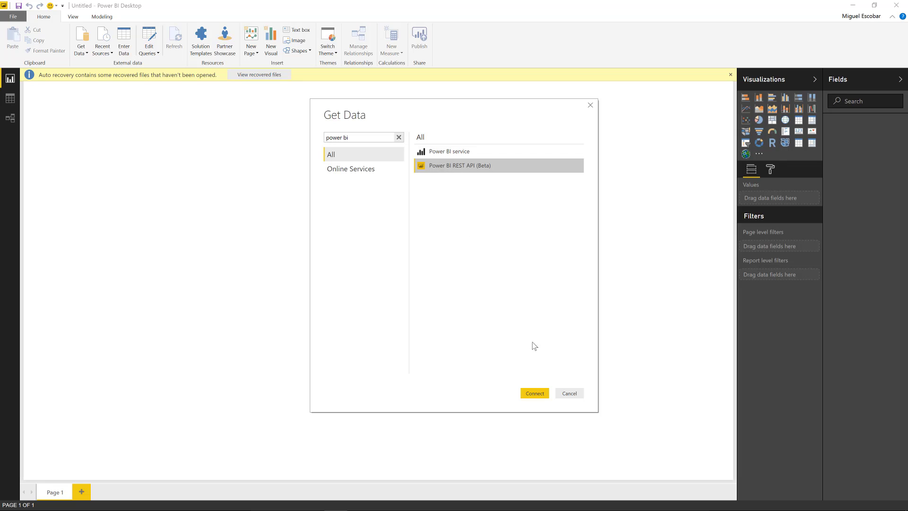
Connect to Power BI REST API (Beta), accept the preview-connector notice, and start organizational sign-in
{"action": "left_click", "coordinate": [534, 396]}
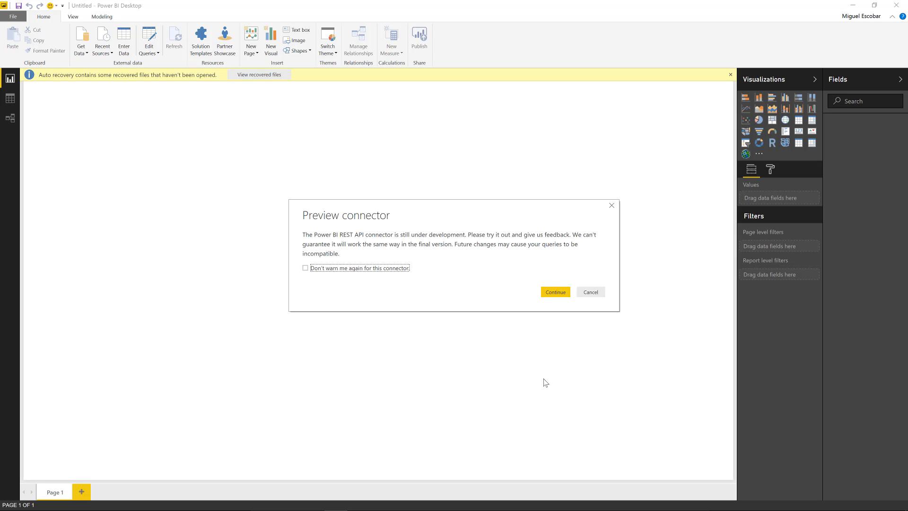
{"action": "left_click", "coordinate": [558, 294]}
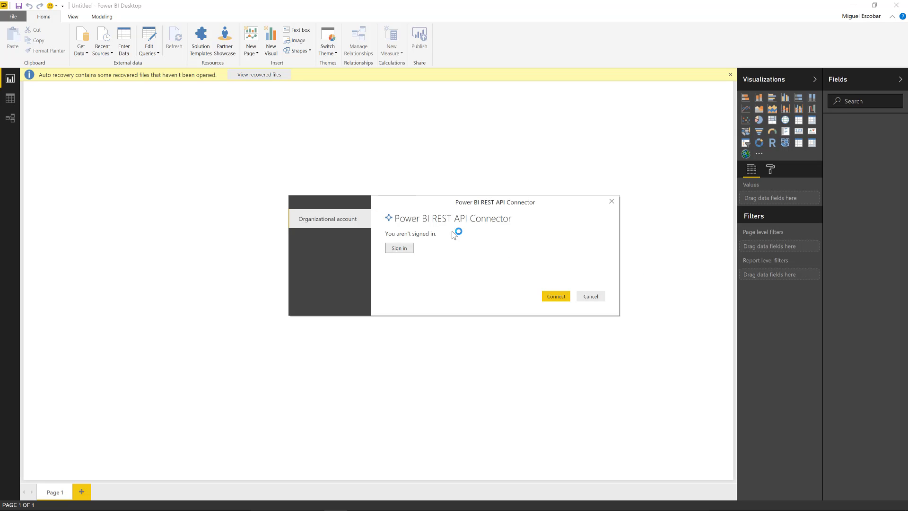
{"action": "left_click", "coordinate": [559, 298]}
{"action": "left_click", "coordinate": [399, 248]}
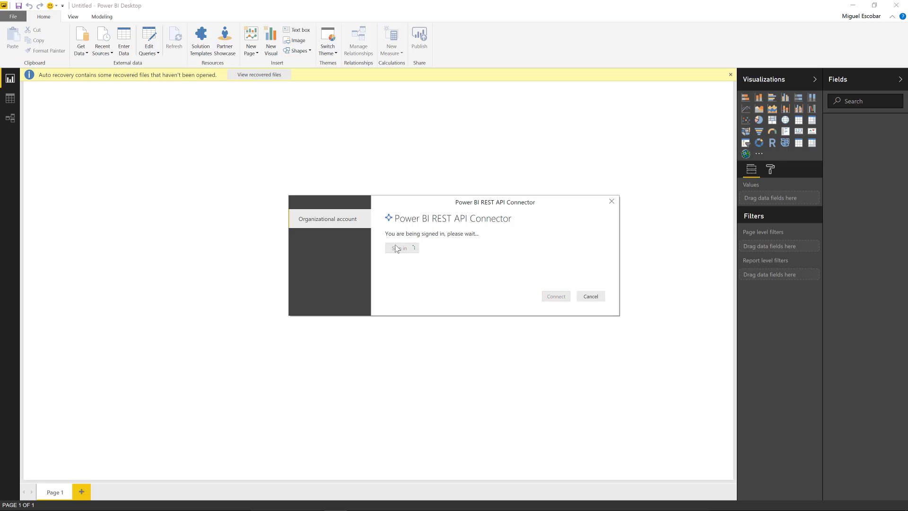
Sign in with the work or school account and its password, then connect
{"action": "mouse_move", "coordinate": [330, 507]}
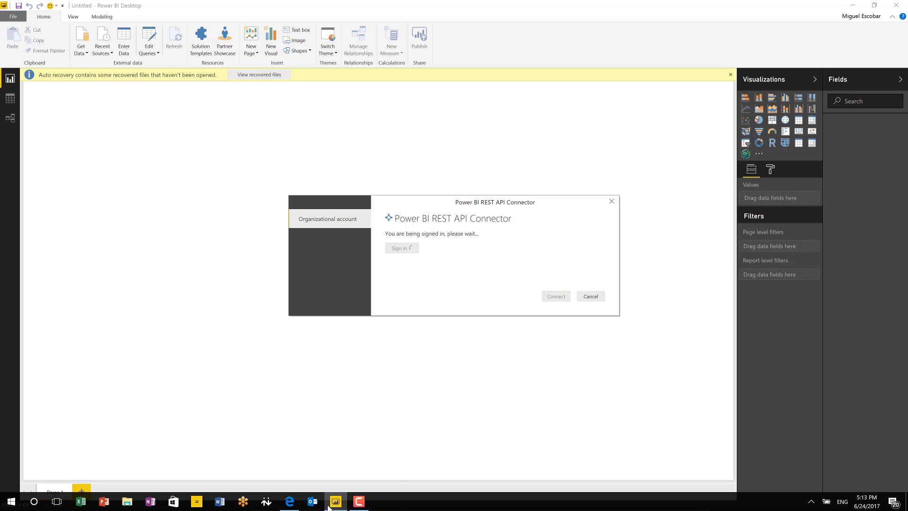
{"action": "left_click", "coordinate": [290, 502]}
{"action": "double_click", "coordinate": [581, 6]}
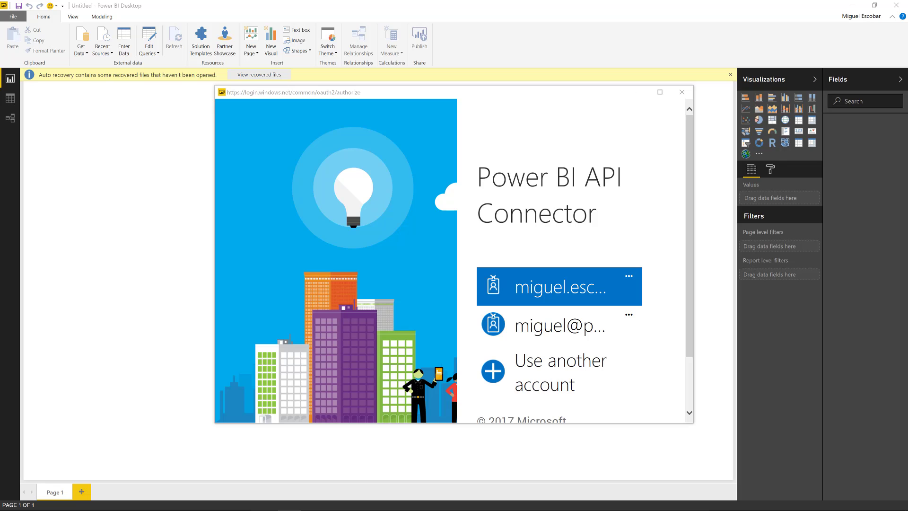
{"action": "left_click", "coordinate": [545, 279]}
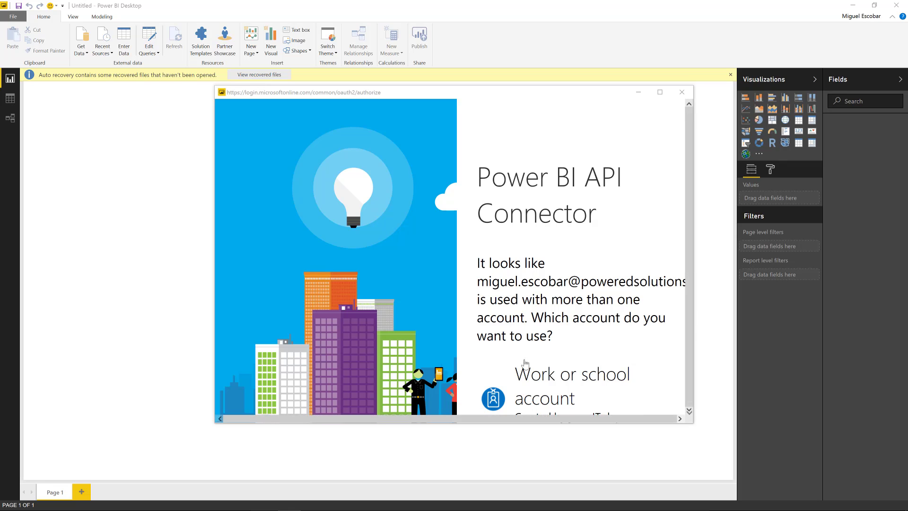
{"action": "left_click", "coordinate": [549, 390]}
{"action": "left_click", "coordinate": [512, 292]}
{"action": "key", "text": "ctrl+v"}
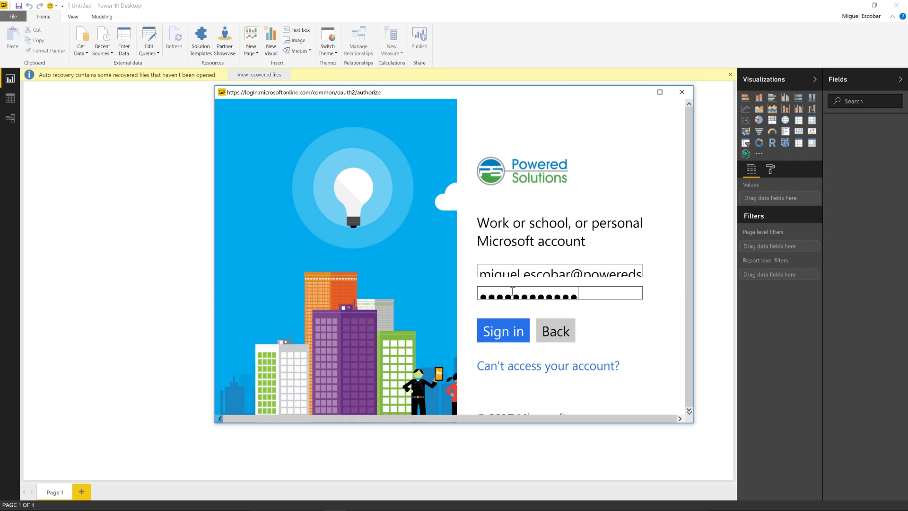
{"action": "left_click", "coordinate": [504, 334]}
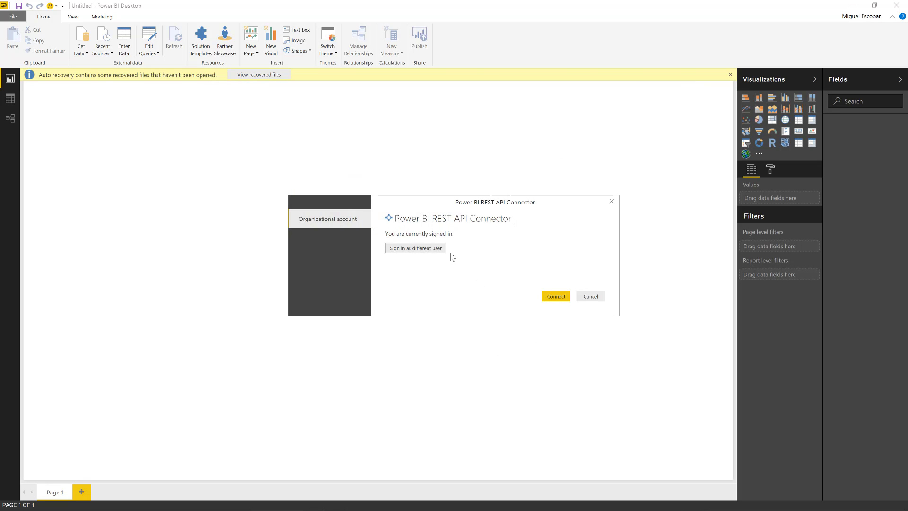
{"action": "left_click", "coordinate": [550, 297]}
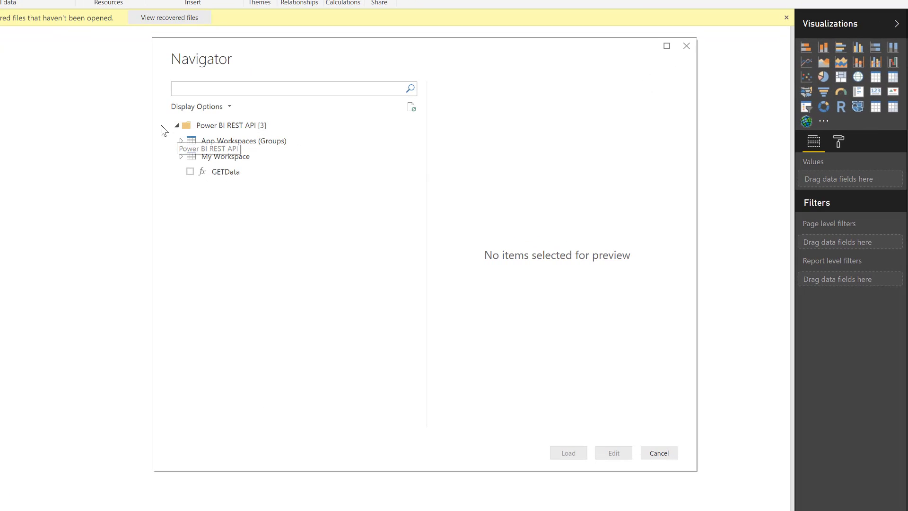
Expand App Workspaces (Groups), tick Dashboards, and preview the Datasets table
{"action": "left_click", "coordinate": [182, 141]}
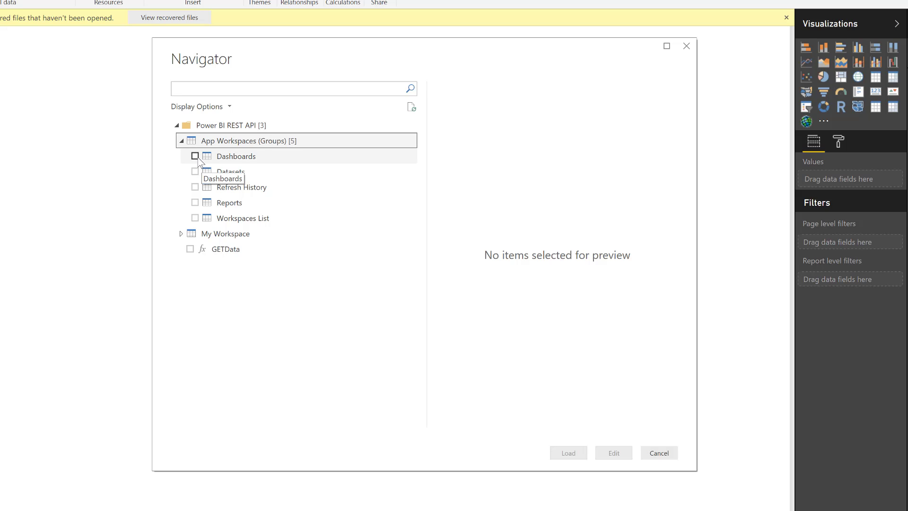
{"action": "left_click", "coordinate": [195, 157]}
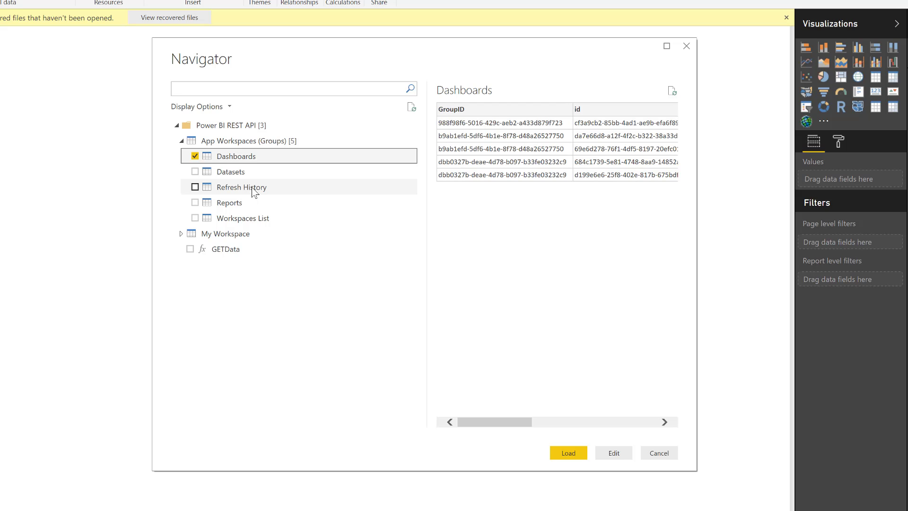
{"action": "left_click", "coordinate": [222, 173]}
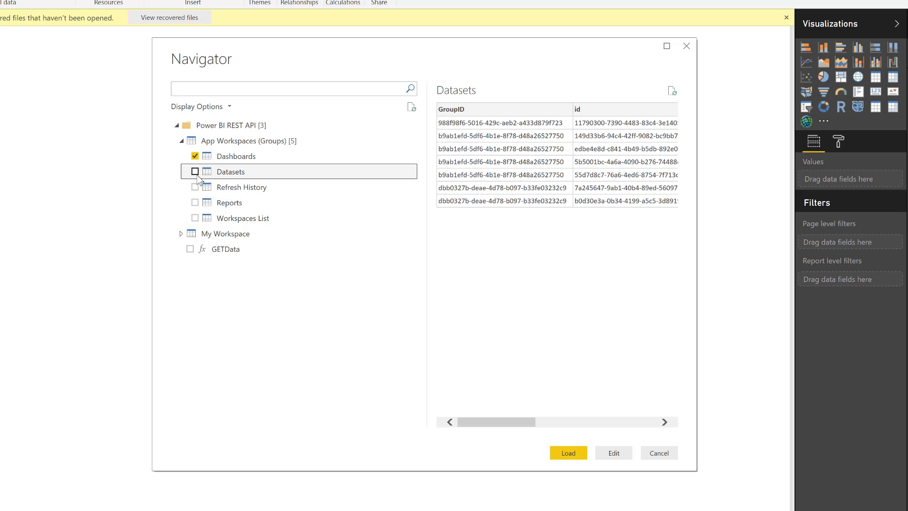
{"action": "left_click_drag", "start_coordinate": [513, 425], "coordinate": [454, 426]}
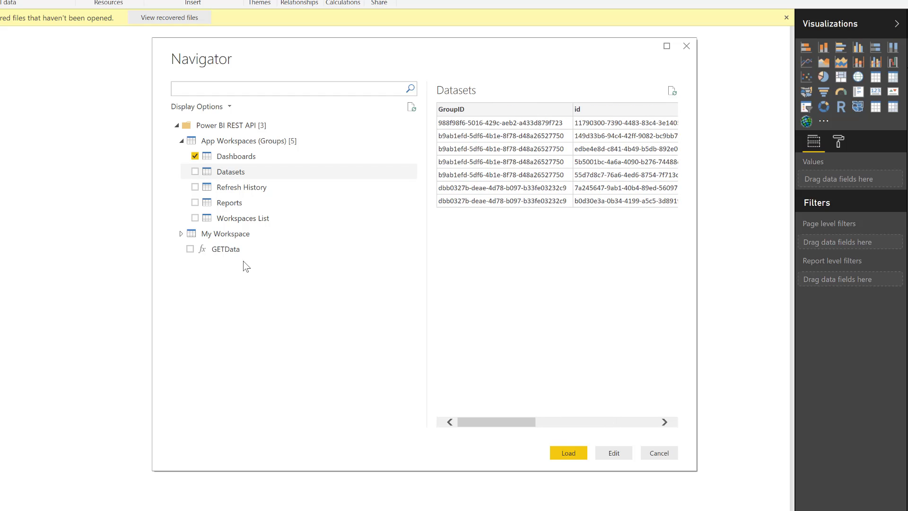
Preview Reports, tick Workspaces List, and scroll its preview to the Members column
{"action": "left_click", "coordinate": [197, 208]}
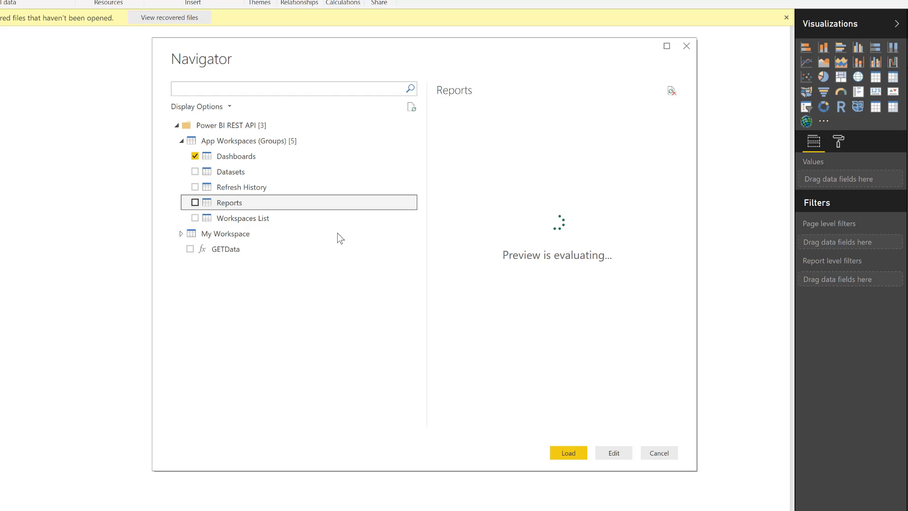
{"action": "left_click_drag", "start_coordinate": [484, 425], "coordinate": [571, 411]}
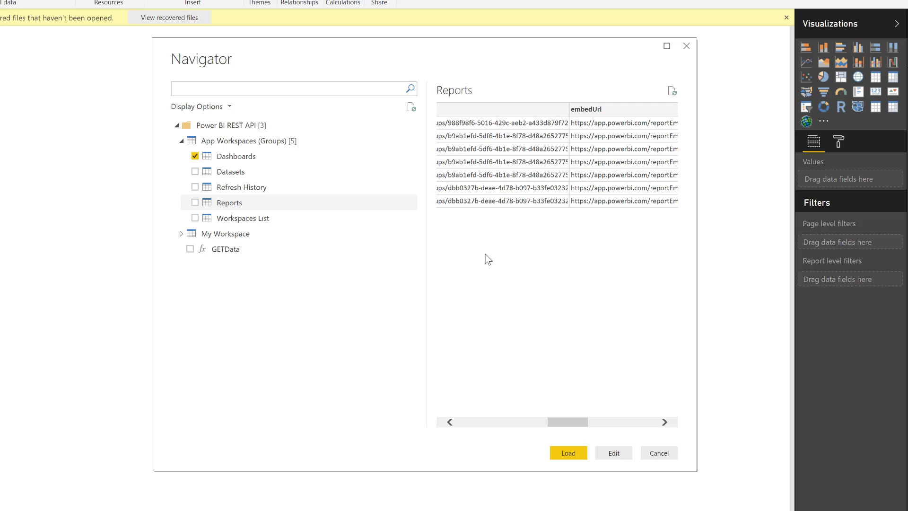
{"action": "left_click", "coordinate": [199, 219]}
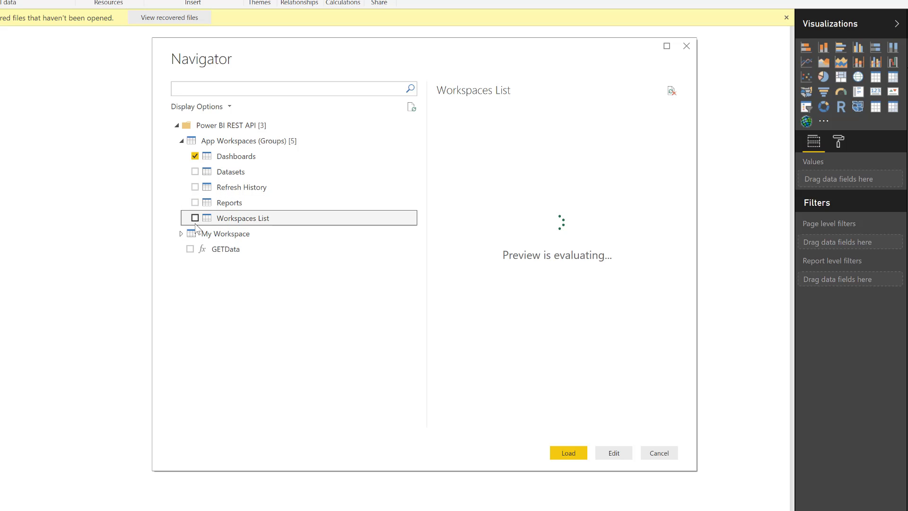
{"action": "left_click", "coordinate": [195, 219]}
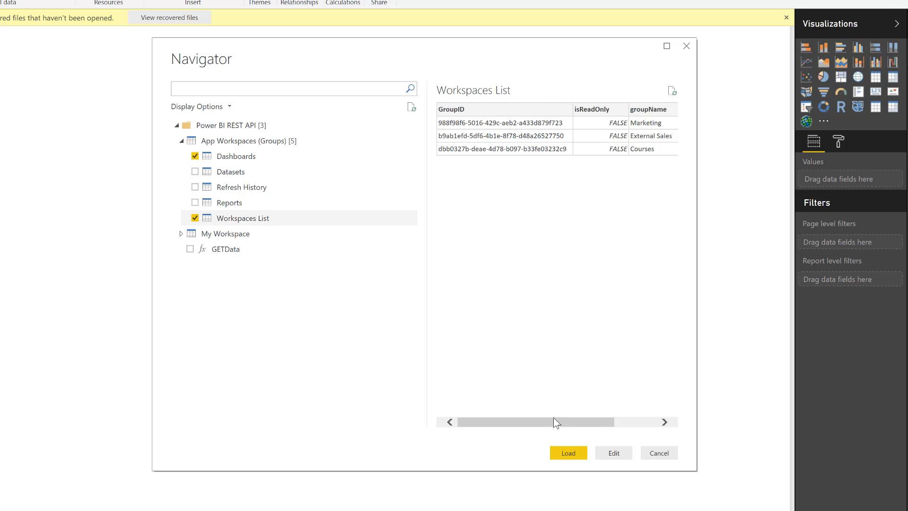
{"action": "left_click_drag", "start_coordinate": [553, 421], "coordinate": [555, 420]}
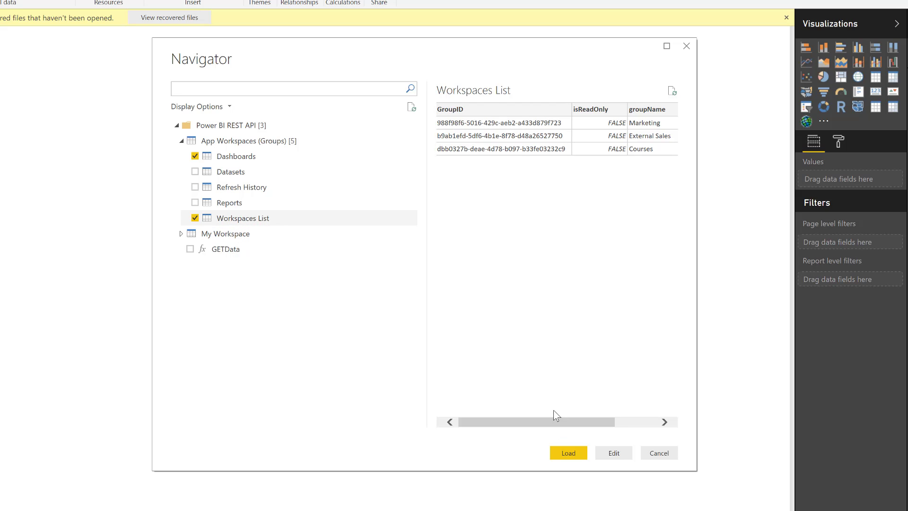
{"action": "left_click", "coordinate": [641, 425]}
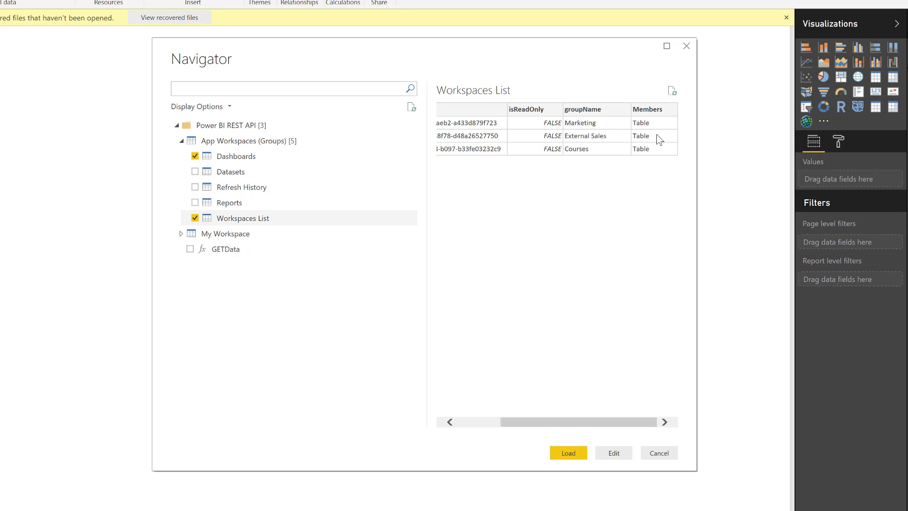
Tick Refresh History, untick Workspaces List and Dashboards, and scroll its refresh dates and statuses
{"action": "left_click", "coordinate": [195, 187]}
{"action": "left_click", "coordinate": [197, 219]}
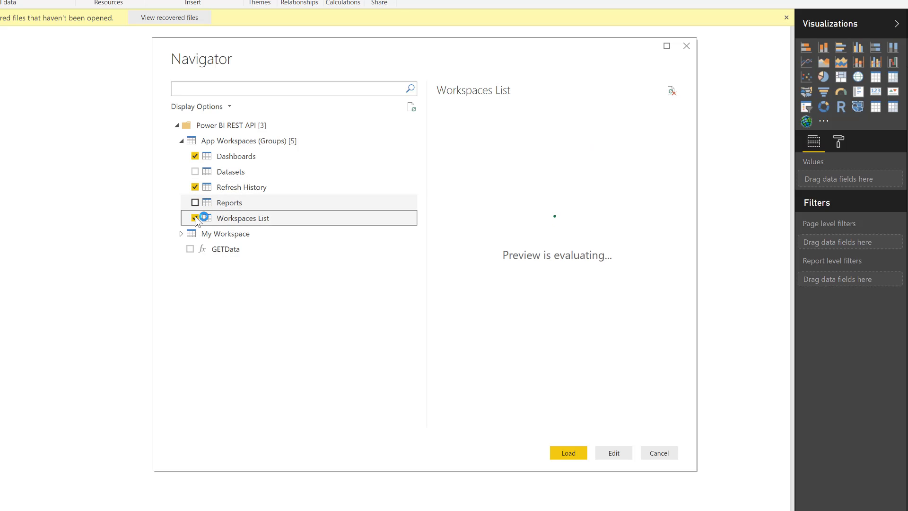
{"action": "left_click", "coordinate": [195, 218]}
{"action": "left_click", "coordinate": [194, 157]}
{"action": "left_click", "coordinate": [213, 187]}
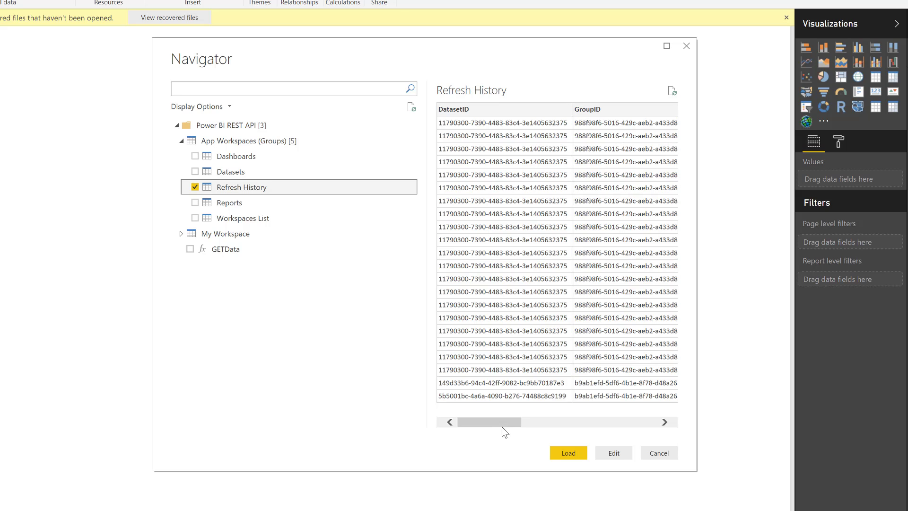
{"action": "left_click_drag", "start_coordinate": [501, 423], "coordinate": [646, 399]}
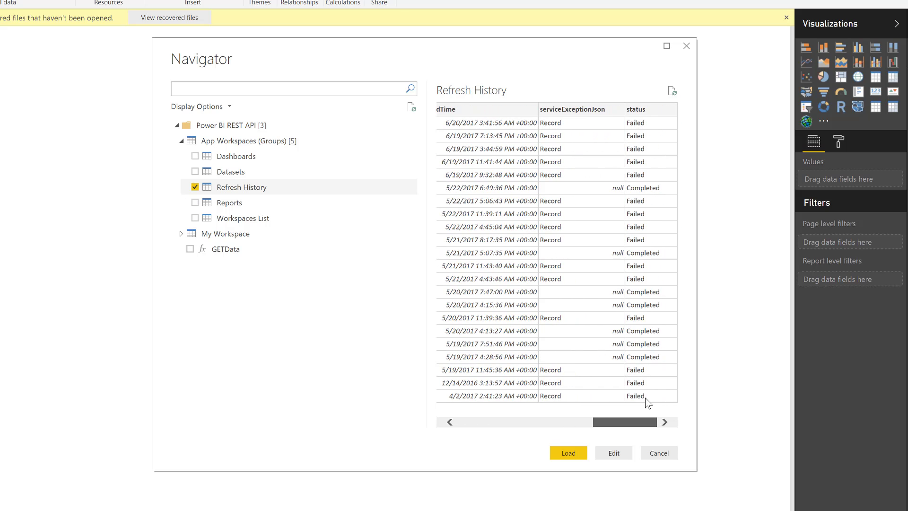
{"action": "left_click", "coordinate": [186, 137]}
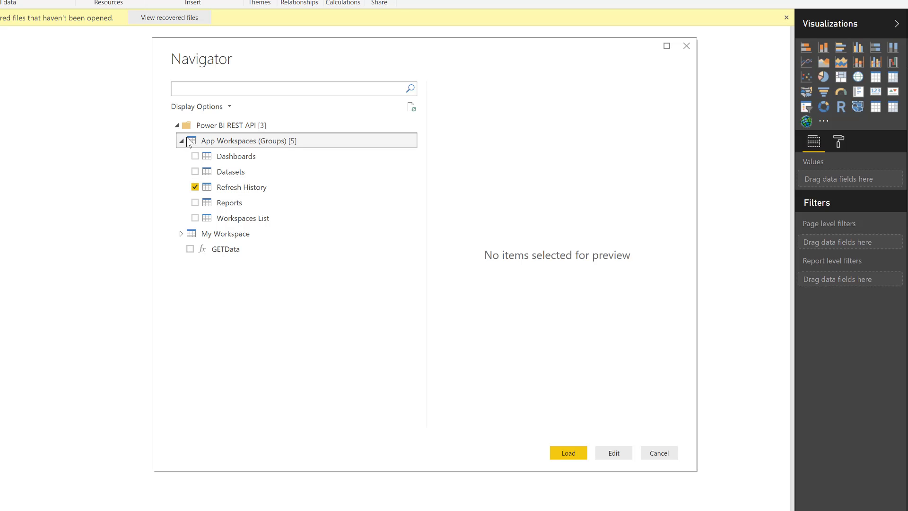
Expand My Workspace, preview its Dashboards, Datasets and Refresh History, then select GETData
{"action": "left_click", "coordinate": [181, 141]}
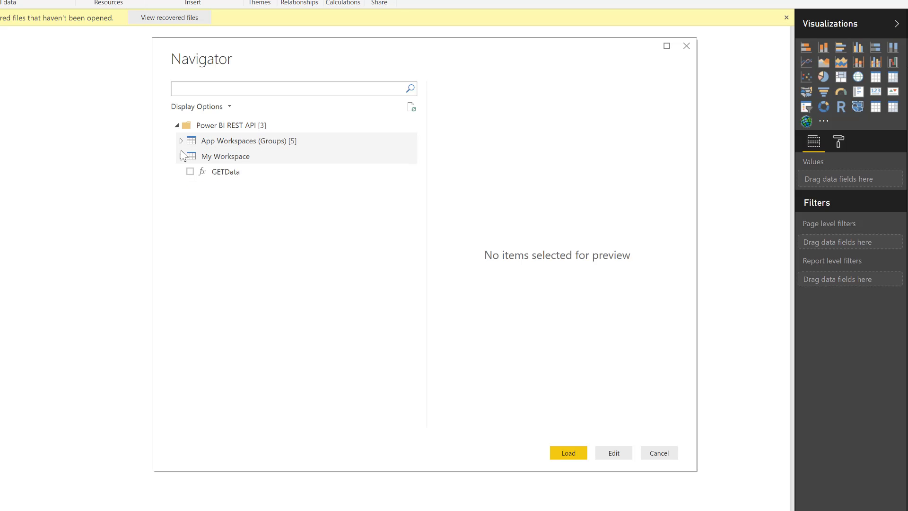
{"action": "left_click", "coordinate": [223, 156]}
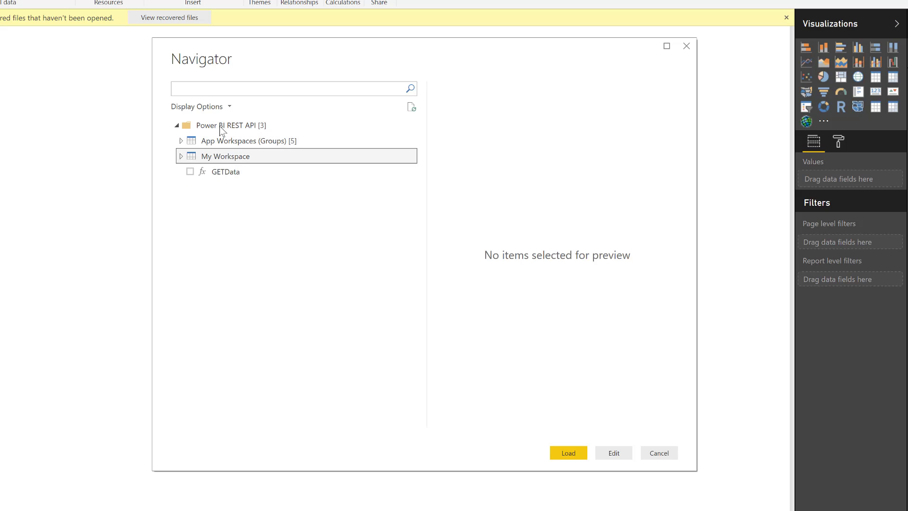
{"action": "left_click", "coordinate": [180, 155]}
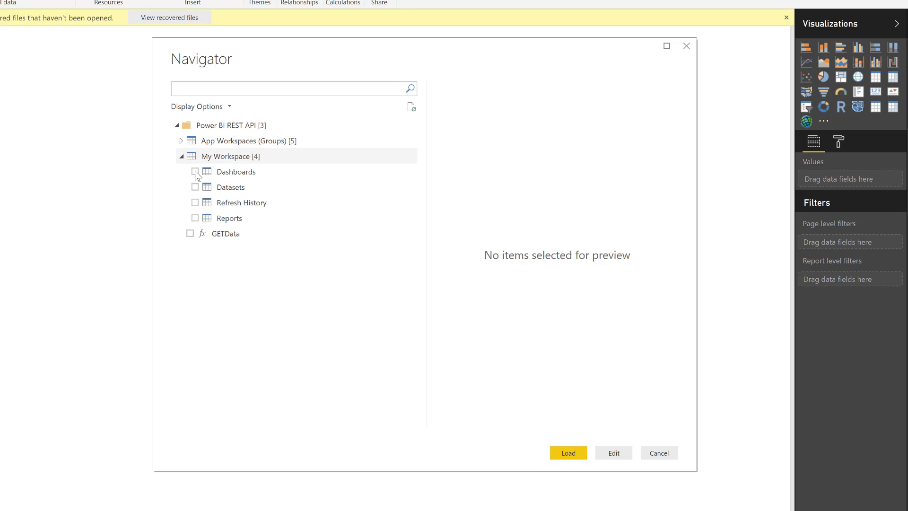
{"action": "left_click", "coordinate": [226, 175]}
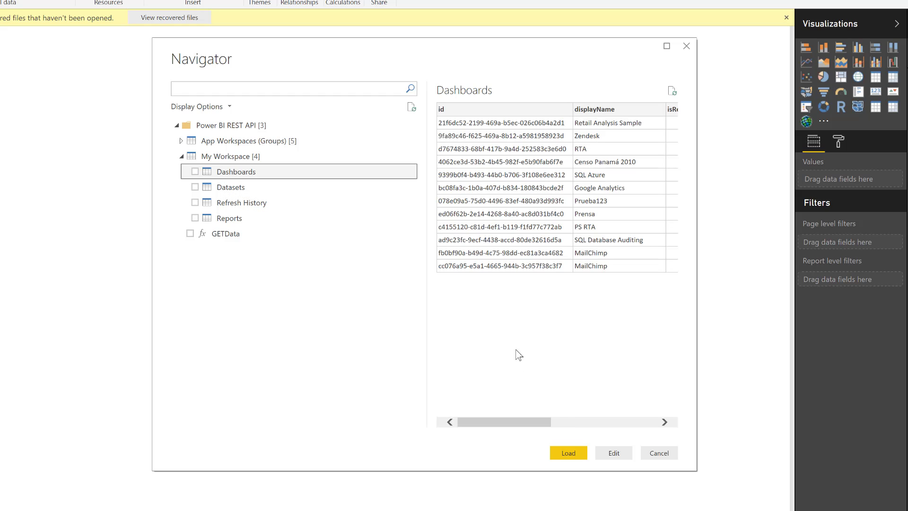
{"action": "left_click", "coordinate": [246, 195]}
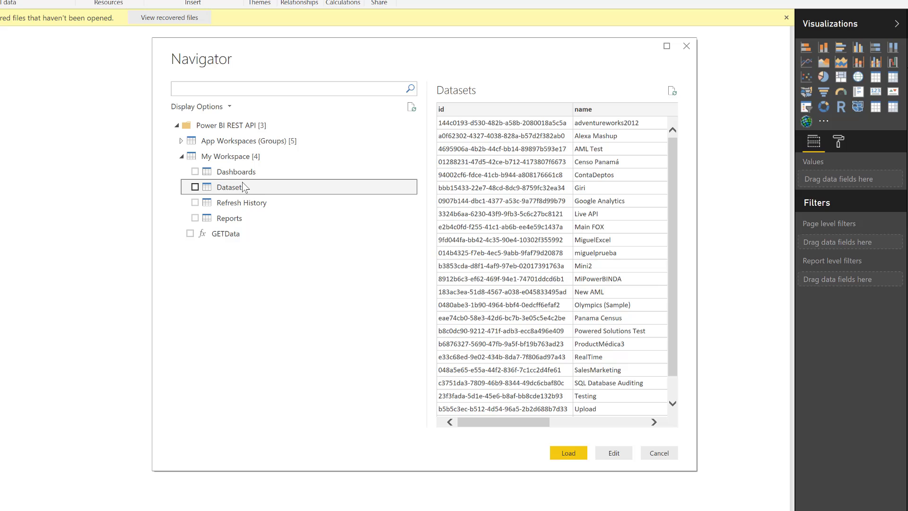
{"action": "left_click", "coordinate": [242, 202]}
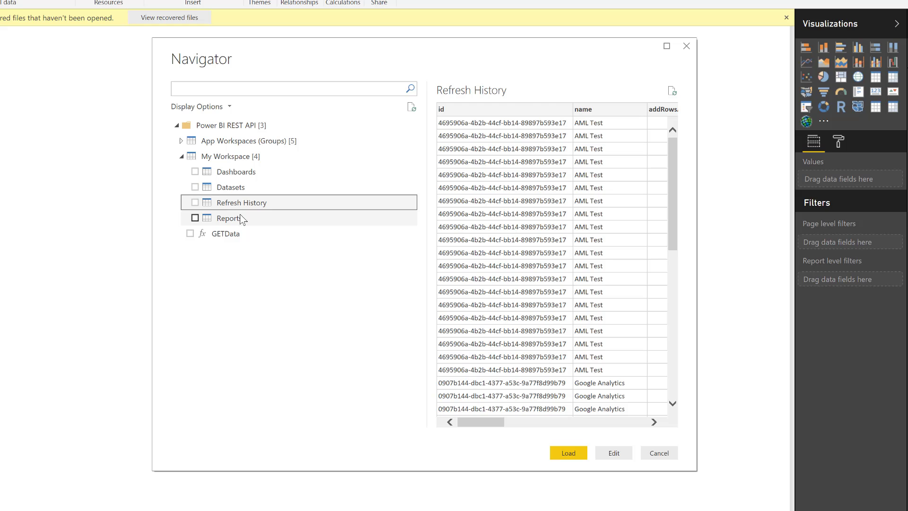
{"action": "left_click", "coordinate": [635, 423]}
{"action": "left_click", "coordinate": [636, 423]}
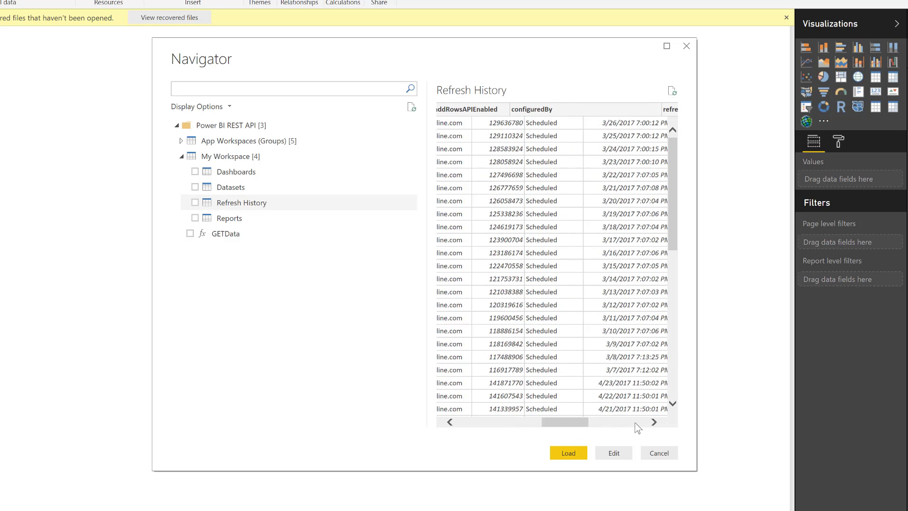
{"action": "left_click", "coordinate": [253, 242]}
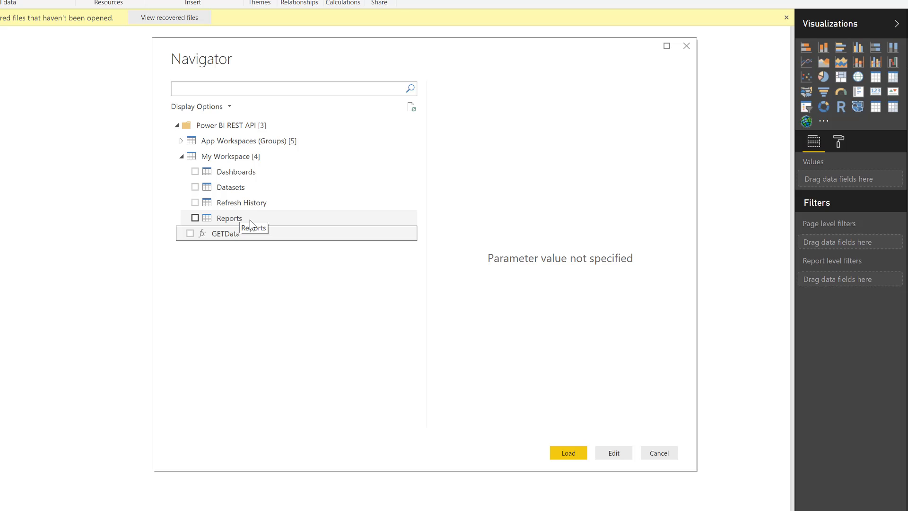
Tick GETData alongside Refresh History and open both in the Query Editor
{"action": "left_click", "coordinate": [190, 233]}
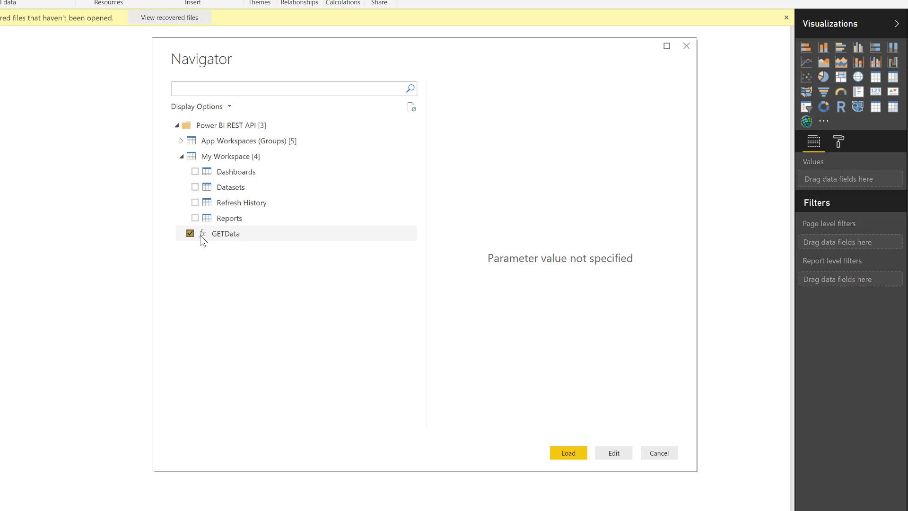
{"action": "left_click", "coordinate": [614, 454]}
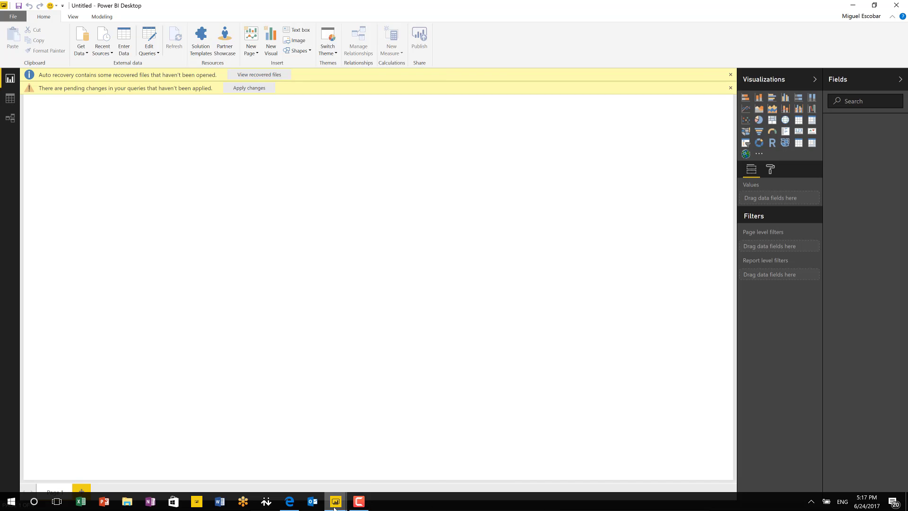
{"action": "mouse_move", "coordinate": [352, 497]}
{"action": "left_click", "coordinate": [376, 470]}
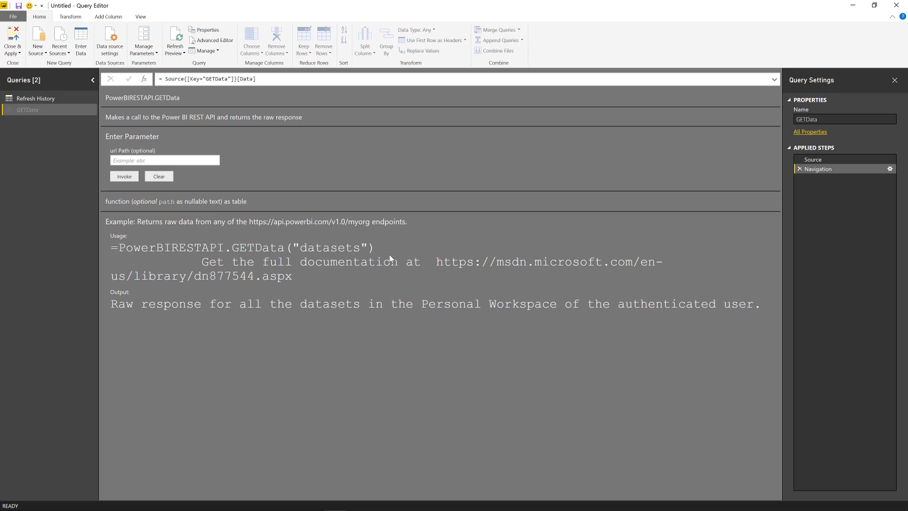
Review GETData's usage text and place the cursor in the url Path box
{"action": "double_click", "coordinate": [447, 269]}
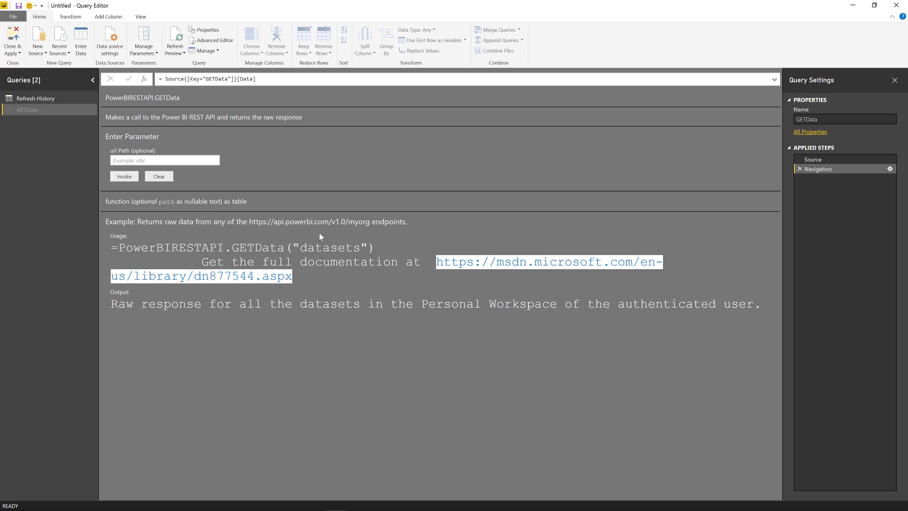
{"action": "left_click", "coordinate": [249, 230]}
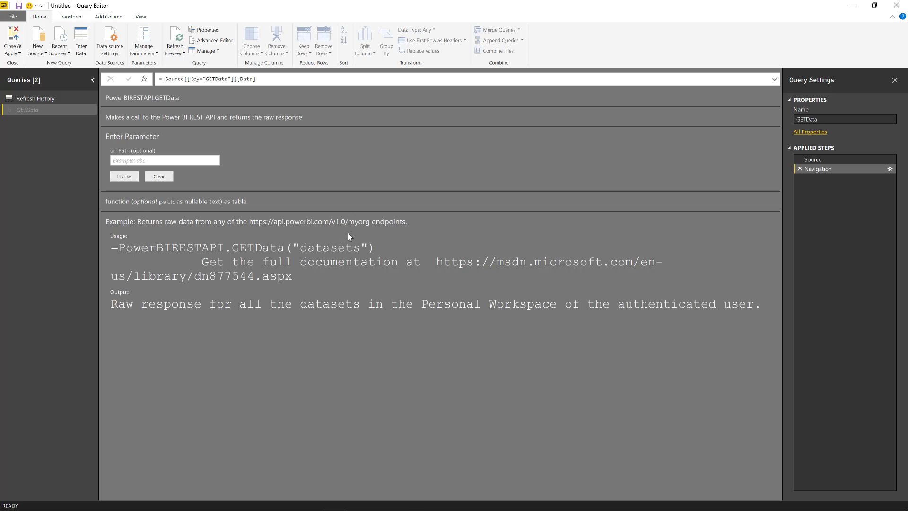
{"action": "left_click", "coordinate": [163, 164]}
Invoke GETData with 'reports', convert the value list to a table, and expand Column1
{"action": "type", "text": "reports"}
{"action": "left_click", "coordinate": [125, 177]}
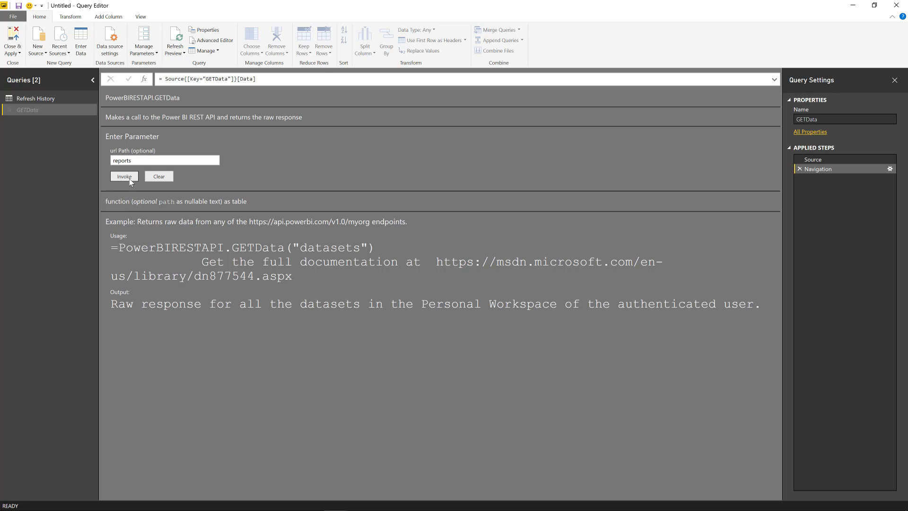
{"action": "left_click", "coordinate": [175, 104]}
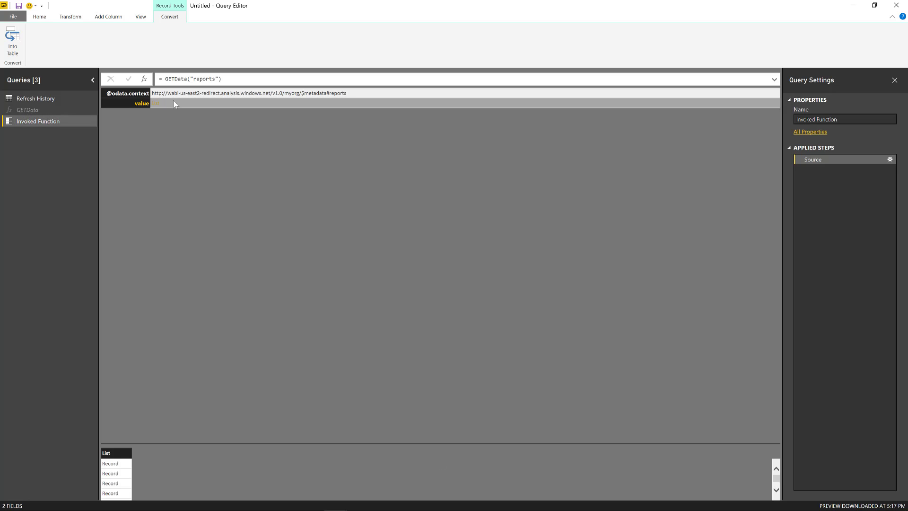
{"action": "left_click", "coordinate": [156, 103]}
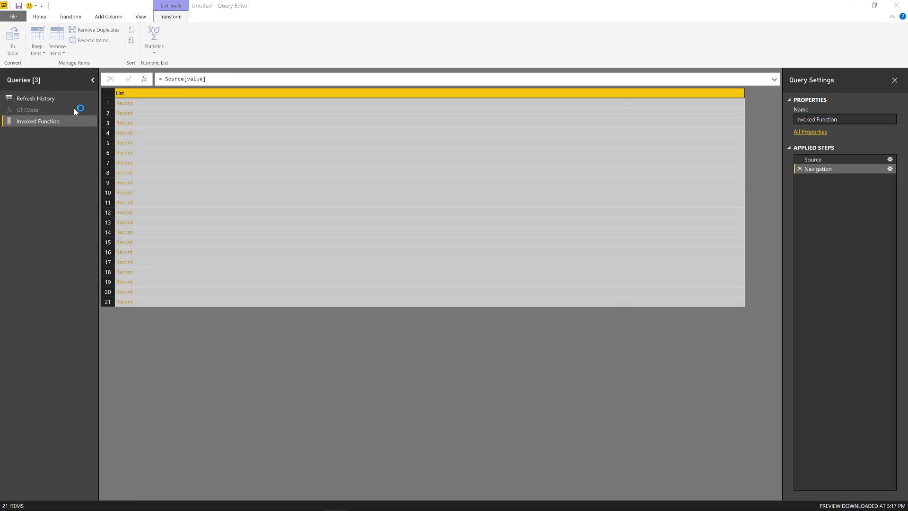
{"action": "key", "text": "Return"}
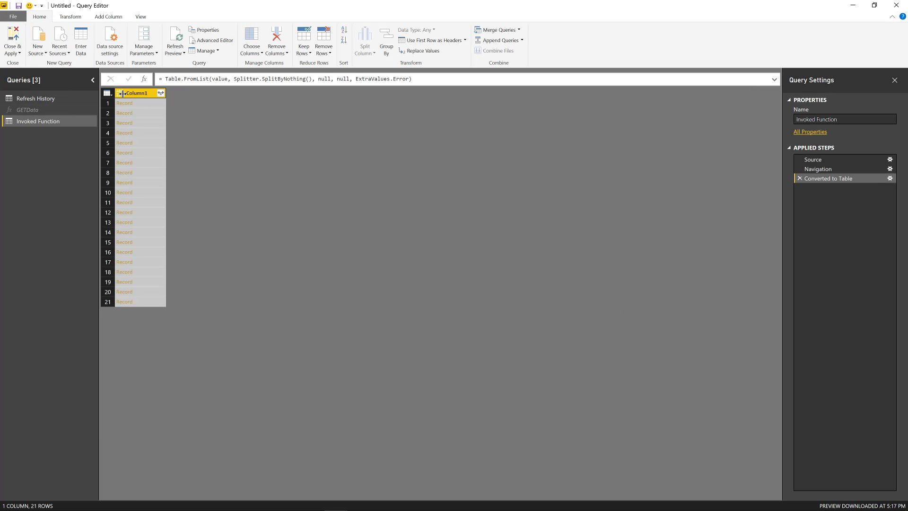
{"action": "left_click", "coordinate": [159, 93]}
{"action": "left_click", "coordinate": [264, 243]}
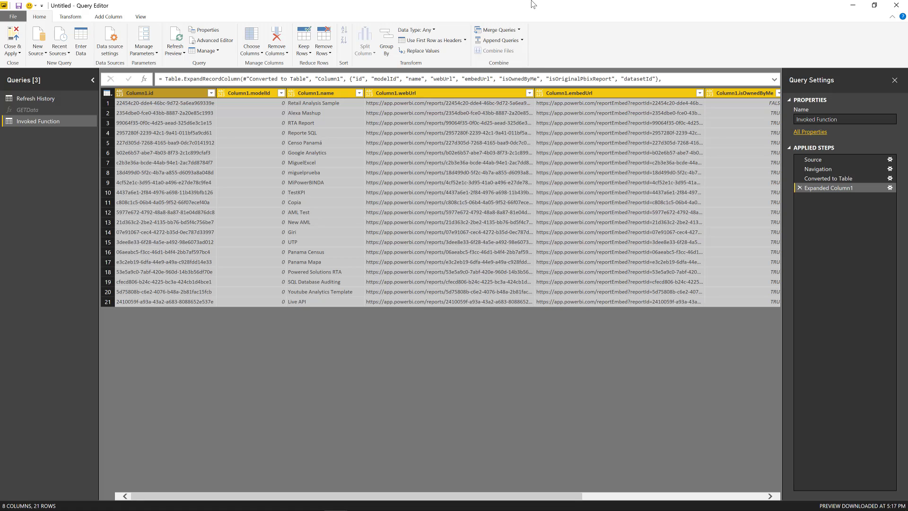
Delete the Expanded Column1, Converted to Table and Navigation steps, then return to GETData's url Path
{"action": "left_click", "coordinate": [800, 188]}
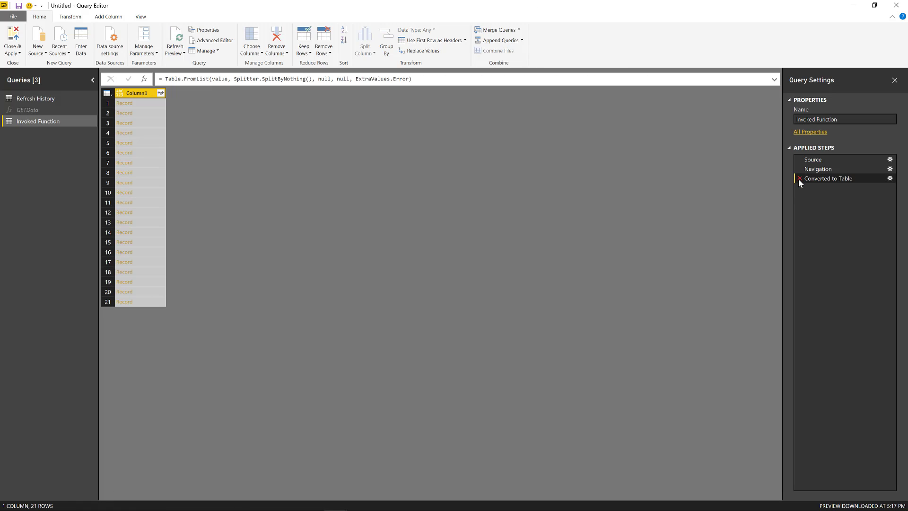
{"action": "left_click", "coordinate": [799, 178]}
{"action": "left_click", "coordinate": [799, 168]}
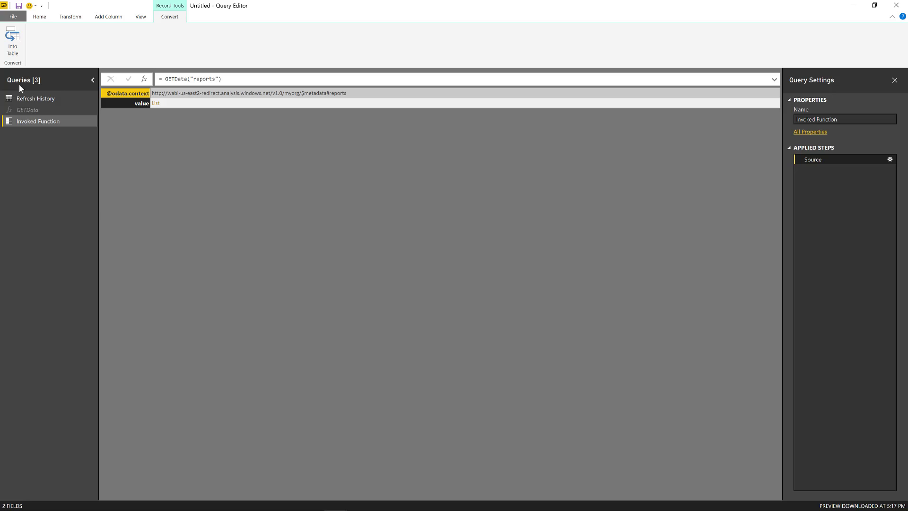
{"action": "left_click", "coordinate": [36, 109]}
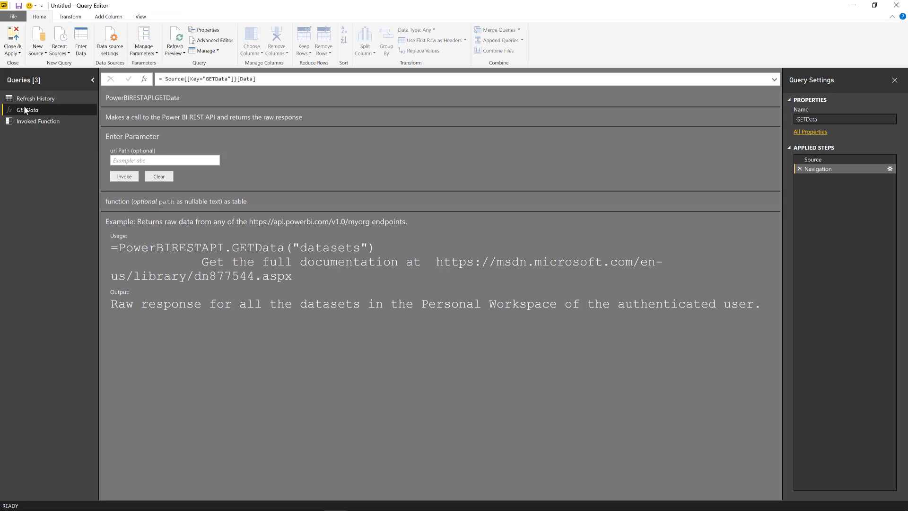
{"action": "left_click", "coordinate": [142, 159]}
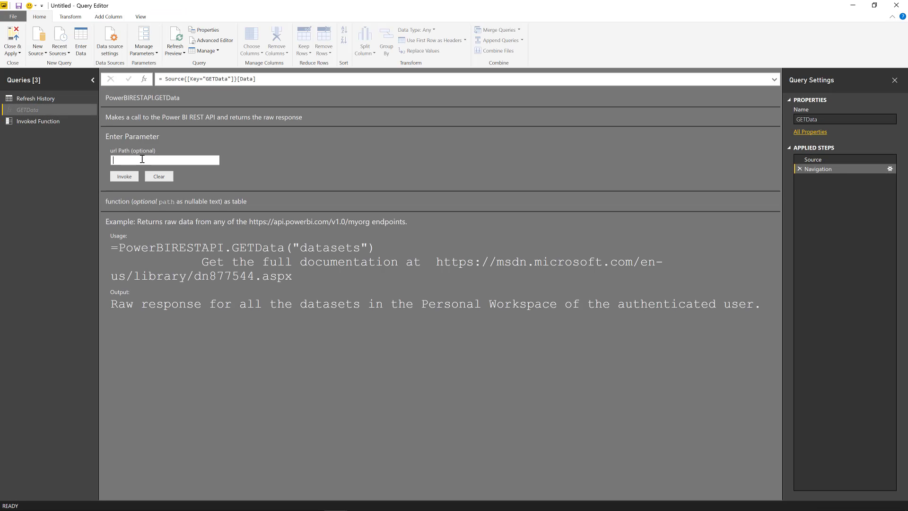
Invoke GETData with 'dashboards', convert the value list to a table, and expand Column1
{"action": "type", "text": "dashboards"}
{"action": "left_click", "coordinate": [130, 176]}
{"action": "left_click", "coordinate": [160, 105]}
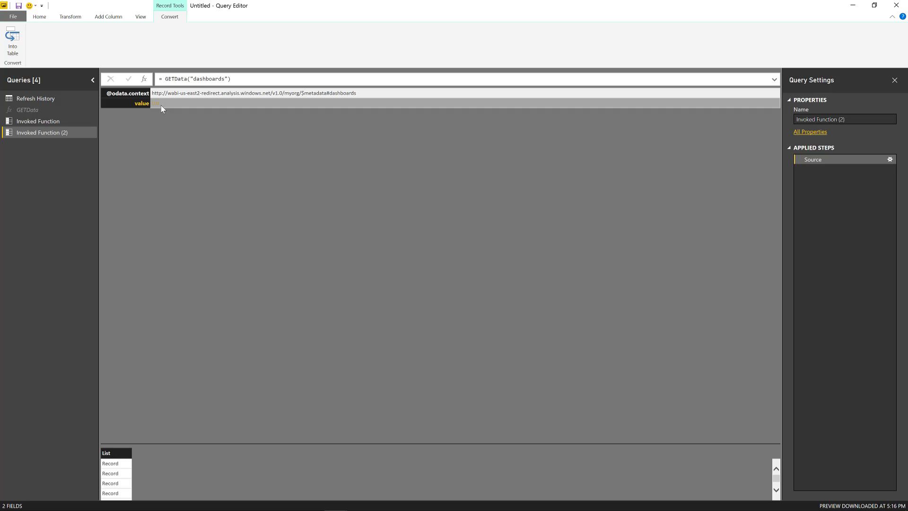
{"action": "left_click", "coordinate": [156, 104]}
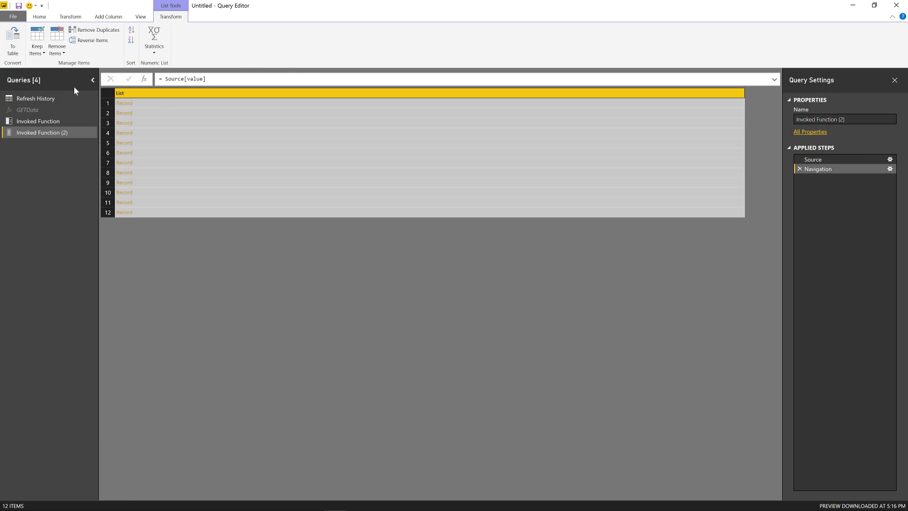
{"action": "left_click", "coordinate": [13, 42]}
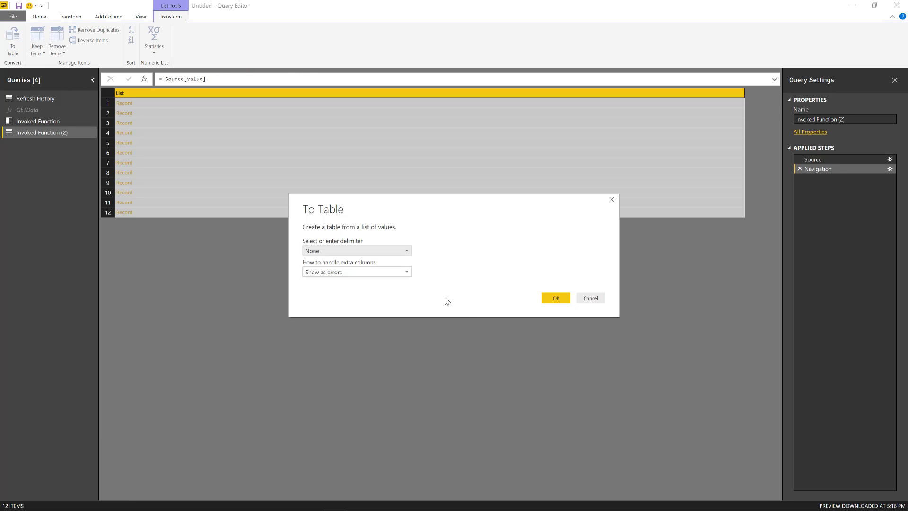
{"action": "left_click", "coordinate": [557, 295]}
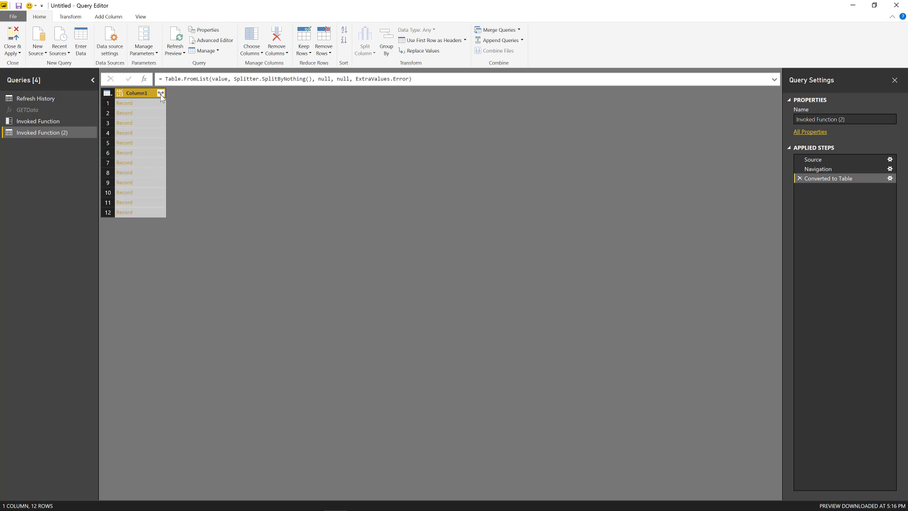
{"action": "left_click", "coordinate": [161, 93]}
{"action": "left_click", "coordinate": [263, 205]}
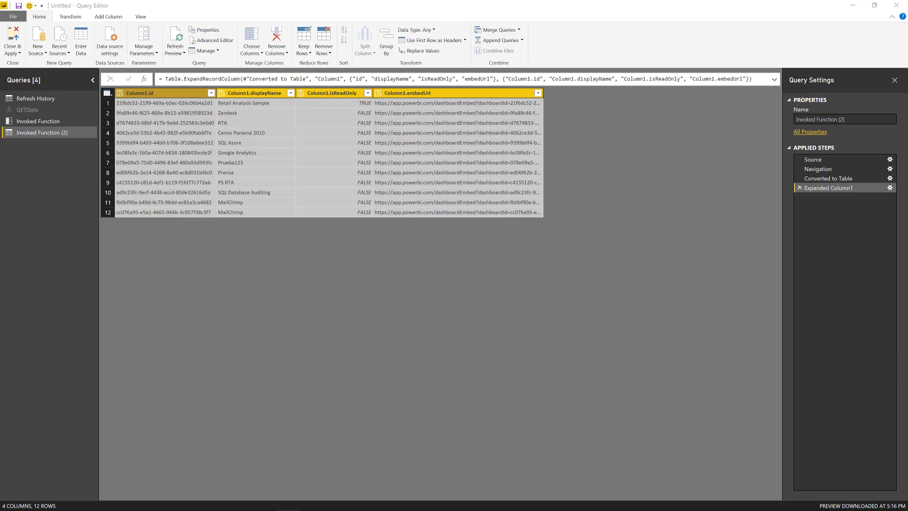
Bring Edge back maximized, scroll through the README, then go to the repository's Issues tab
{"action": "key", "text": "alt+Tab"}
{"action": "double_click", "coordinate": [354, 78]}
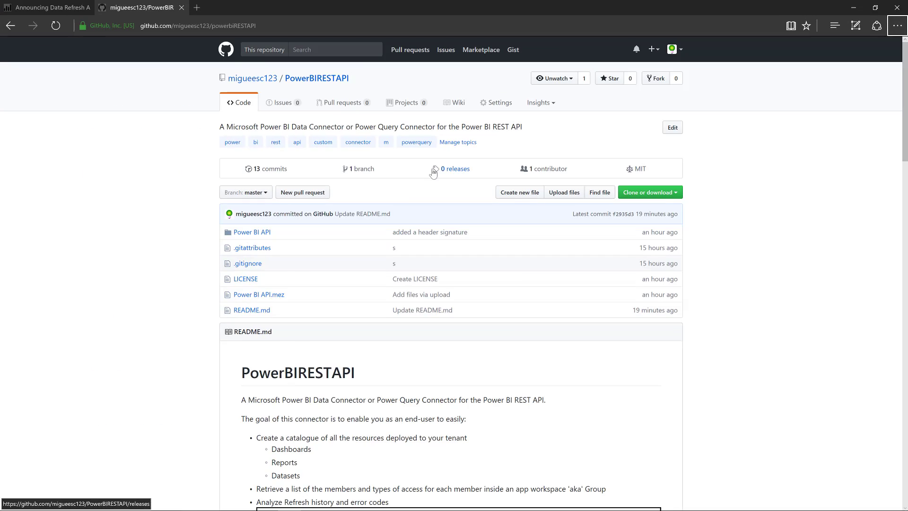
{"action": "scroll", "coordinate": [434, 173], "scroll_direction": "down", "scroll_amount": 15}
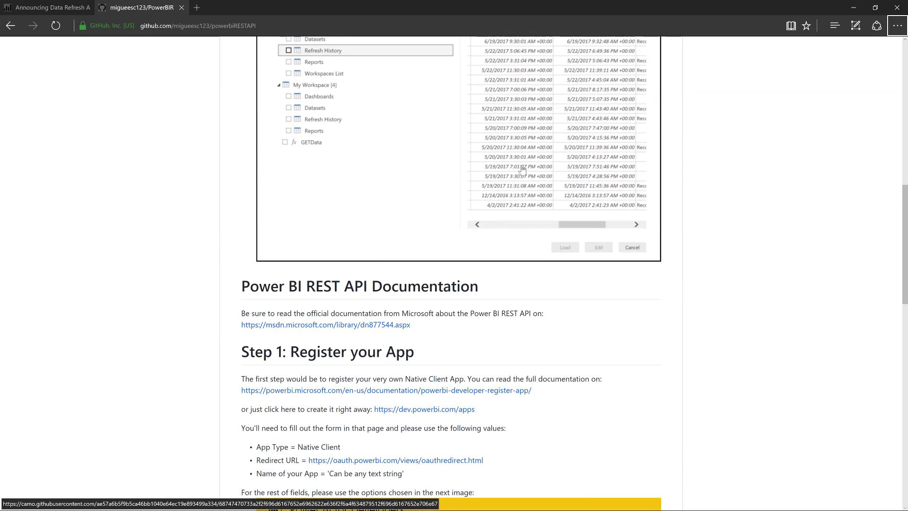
{"action": "scroll", "coordinate": [522, 169], "scroll_direction": "down", "scroll_amount": 6}
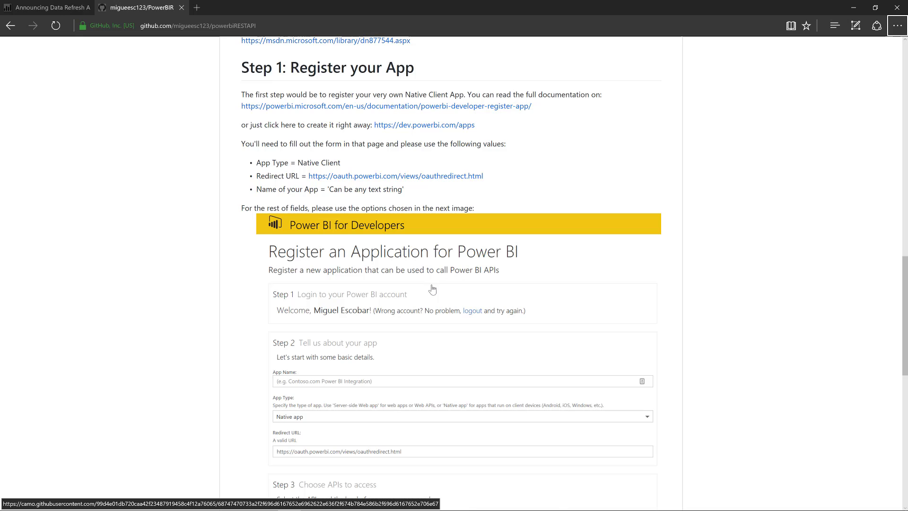
{"action": "scroll", "coordinate": [432, 289], "scroll_direction": "down", "scroll_amount": 10}
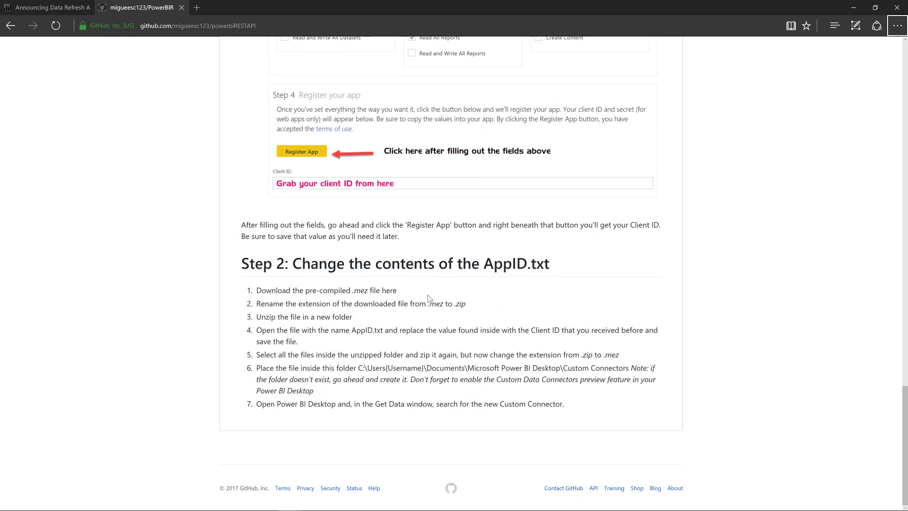
{"action": "scroll", "coordinate": [407, 307], "scroll_direction": "up", "scroll_amount": 20}
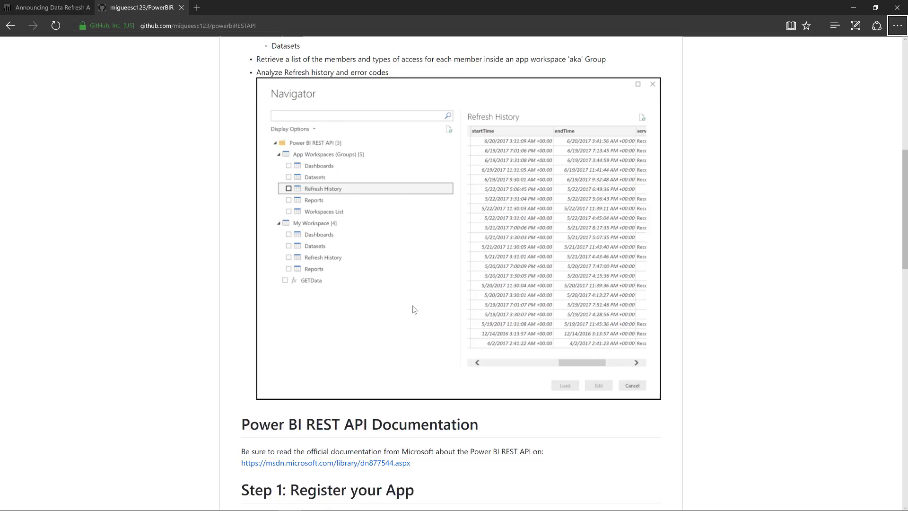
{"action": "scroll", "coordinate": [414, 310], "scroll_direction": "up", "scroll_amount": 5}
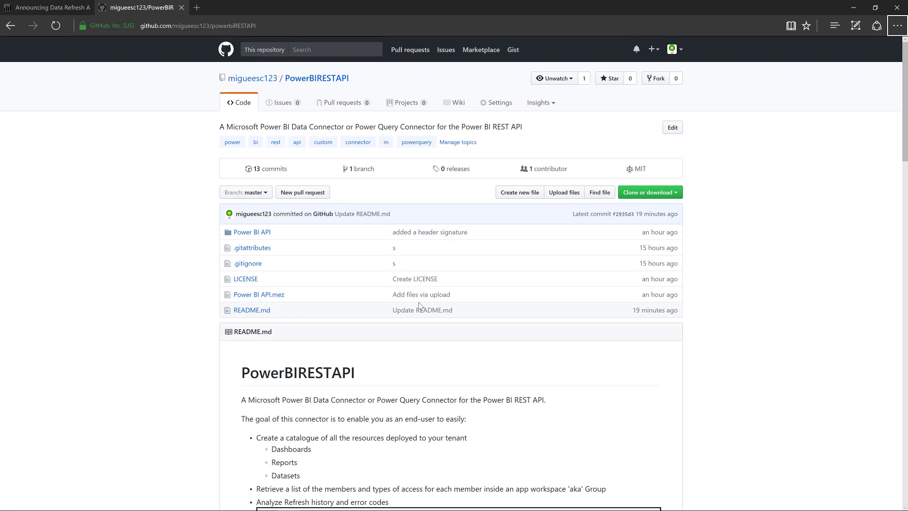
{"action": "left_click", "coordinate": [291, 108]}
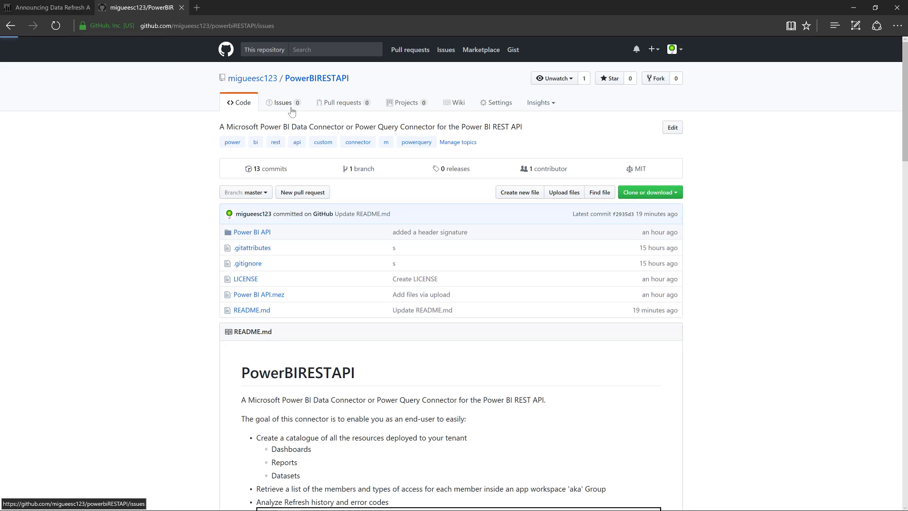